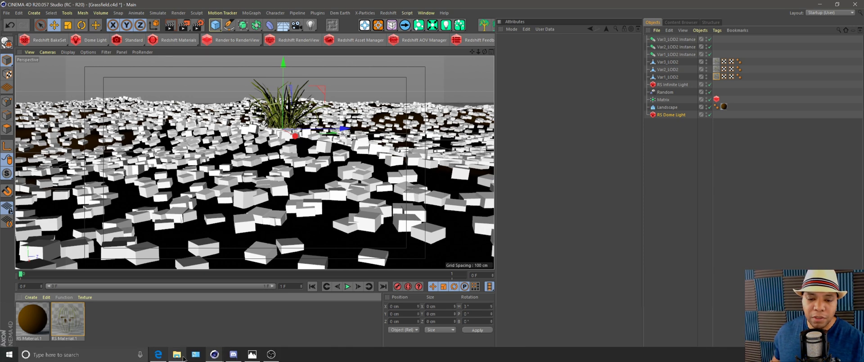
# Switch to the browser and read the viewer comment about the sprite node under the Megascans plants video
pyautogui.click(158, 354)
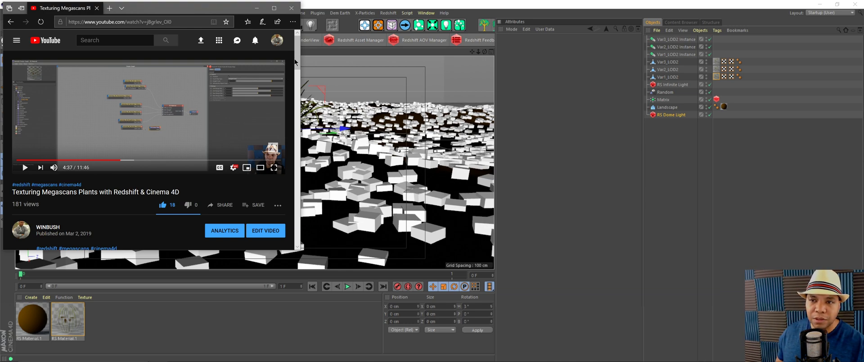
pyautogui.moveTo(294, 61); pyautogui.dragTo(305, 223)
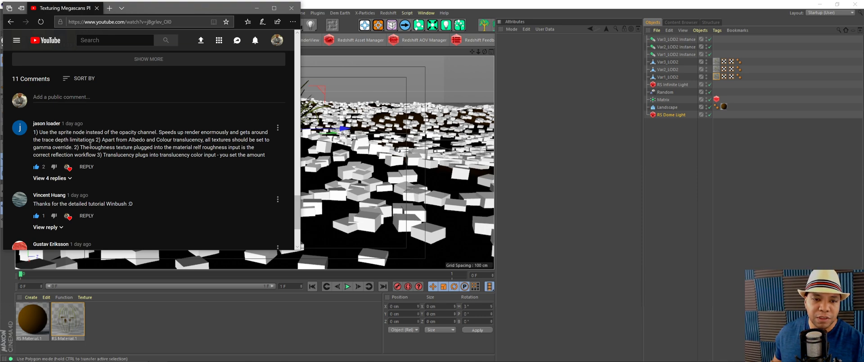
pyautogui.click(257, 8)
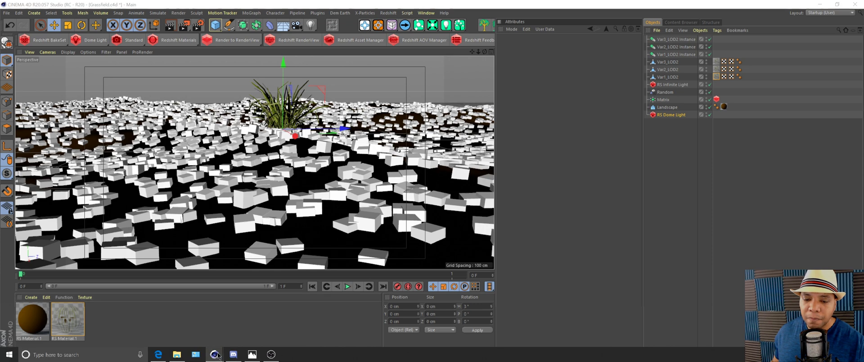
# Compare the two Grass Test1 renders in the Picture Viewer history and put the viewer away
pyautogui.moveTo(214, 354)
pyautogui.click(236, 332)
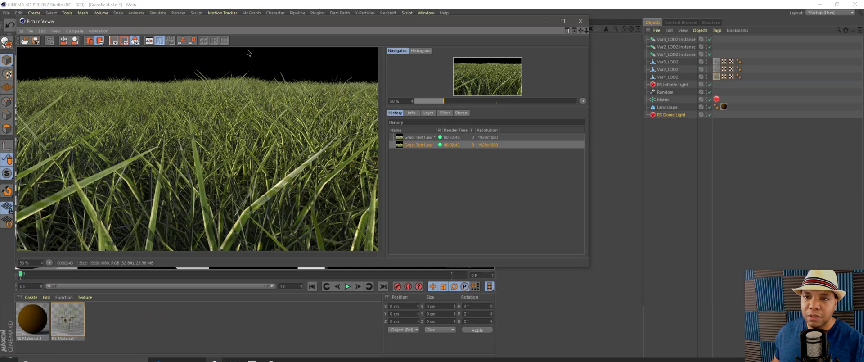
pyautogui.doubleClick(235, 25)
pyautogui.moveTo(333, 42)
pyautogui.mouseDown()
pyautogui.moveTo(359, 56)
pyautogui.moveTo(326, 51)
pyautogui.mouseUp()
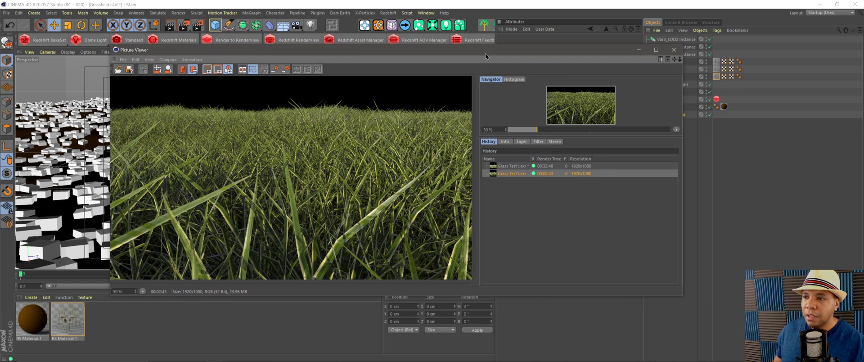
pyautogui.moveTo(484, 49); pyautogui.dragTo(402, 43)
pyautogui.click(435, 159)
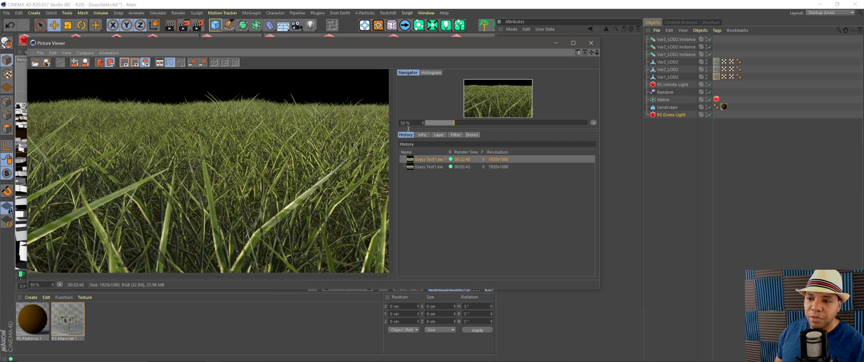
pyautogui.click(421, 166)
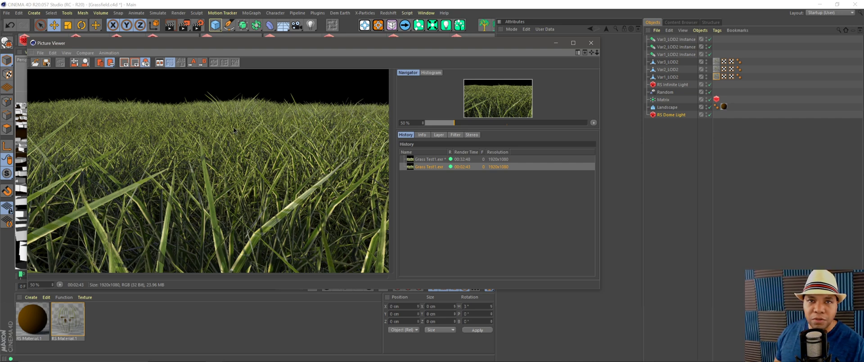
pyautogui.click(556, 43)
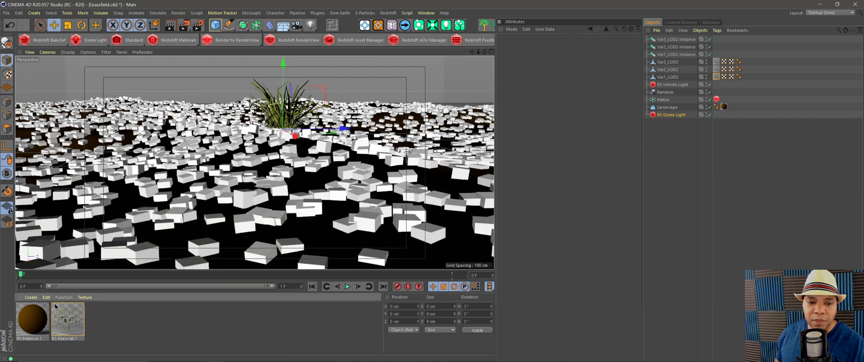
# Open the shader graph of the grass material and move the texture nodes and RS Material node to make room
pyautogui.click(69, 316)
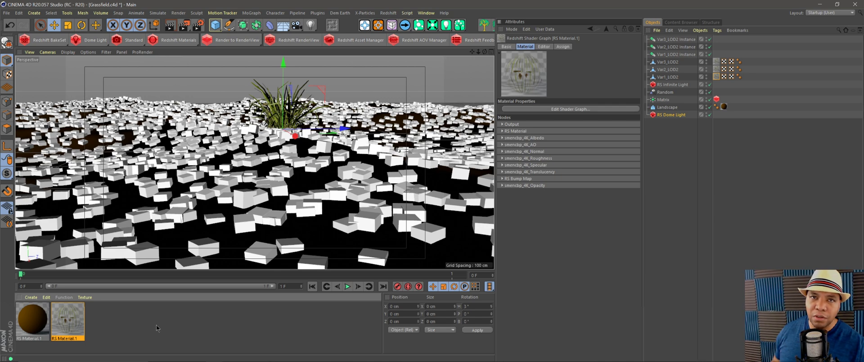
pyautogui.click(568, 109)
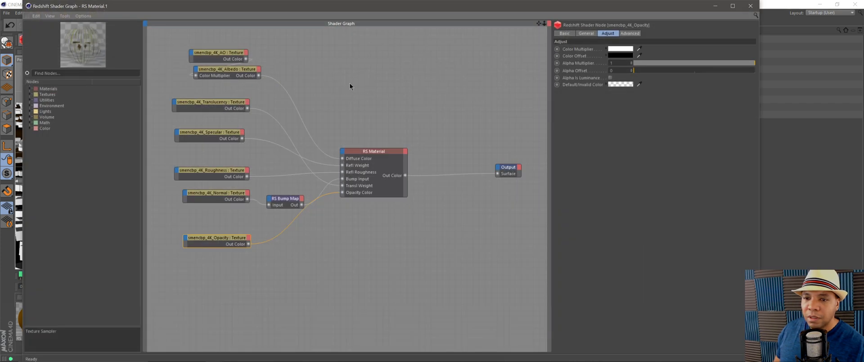
pyautogui.moveTo(195, 47); pyautogui.dragTo(283, 246)
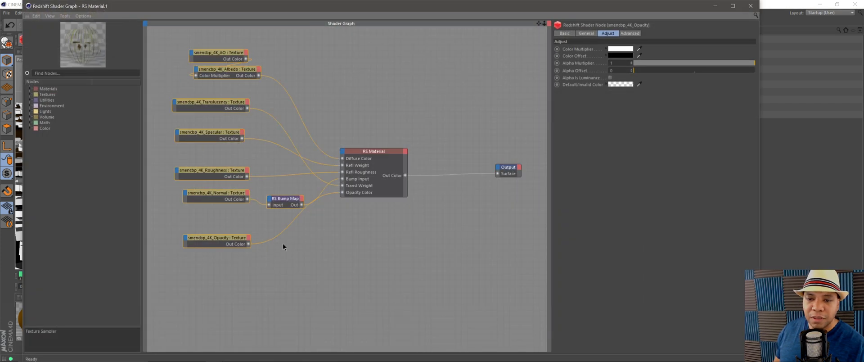
pyautogui.moveTo(289, 203); pyautogui.dragTo(267, 191)
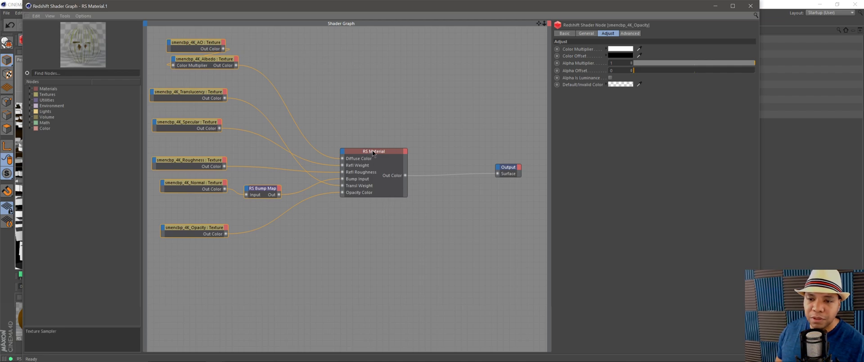
pyautogui.moveTo(371, 152); pyautogui.dragTo(374, 144)
pyautogui.click(416, 154)
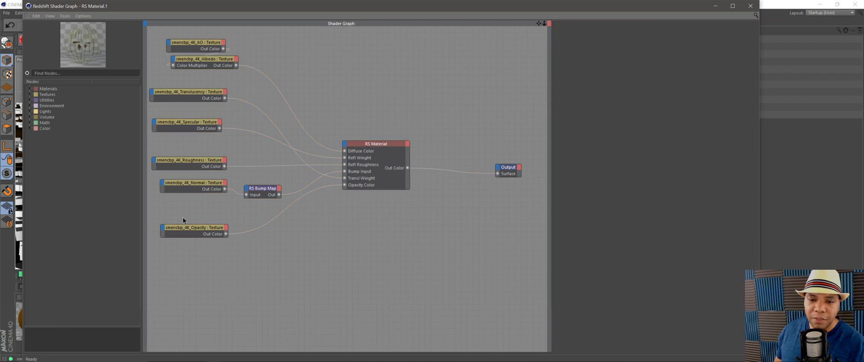
# Delete the Opacity texture node and add a Sprite node below the RS Material node
pyautogui.moveTo(192, 226); pyautogui.dragTo(202, 265)
pyautogui.press('Delete')
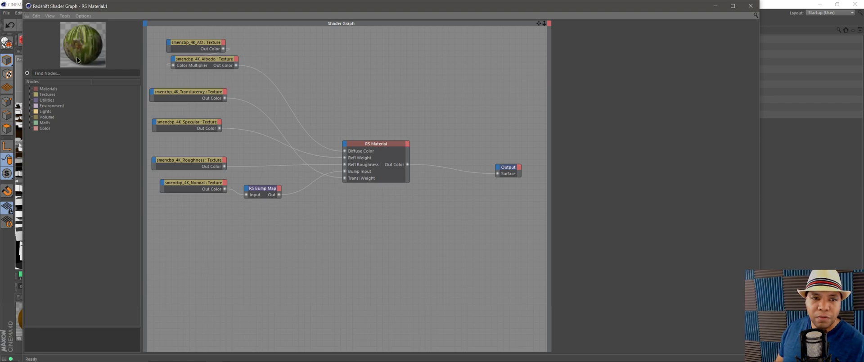
pyautogui.click(71, 72)
pyautogui.write('r')
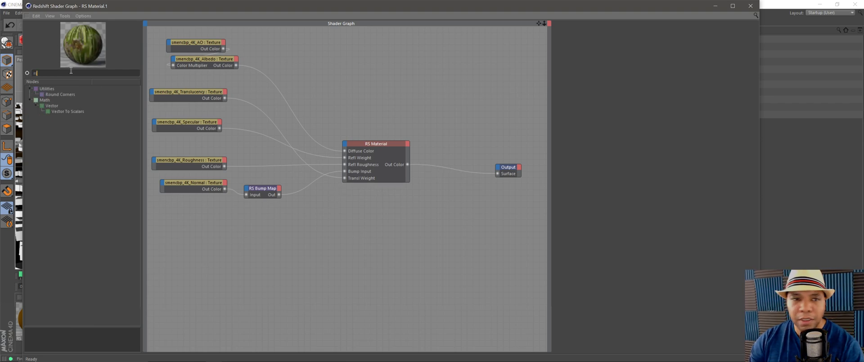
pyautogui.press('BackSpace')
pyautogui.write('sp')
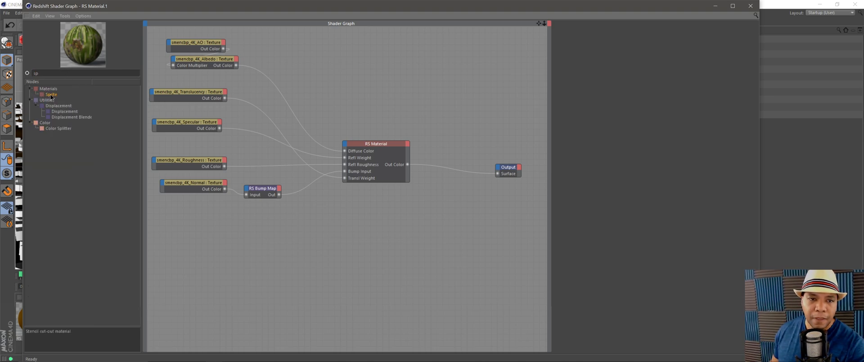
pyautogui.moveTo(171, 164); pyautogui.dragTo(437, 227)
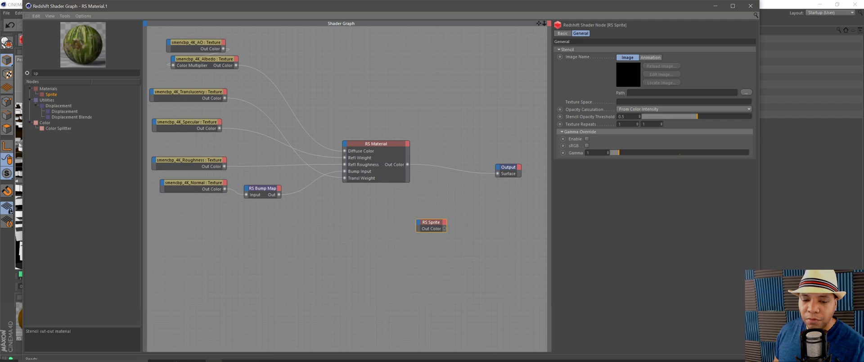
# Load smencbp_4K_Opacity.png as the sprite's stencil image without copying it to the project location
pyautogui.click(177, 354)
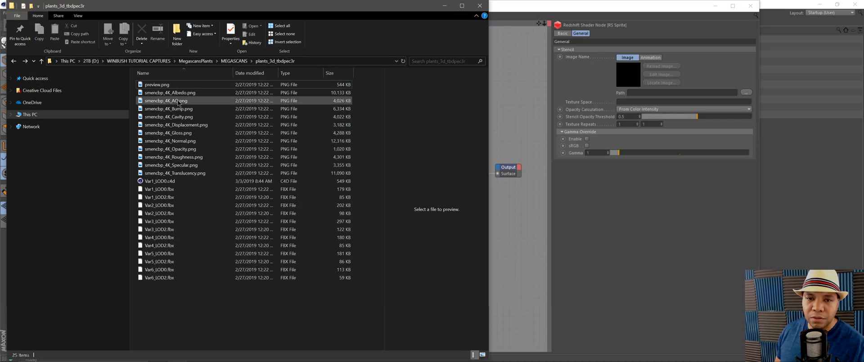
pyautogui.click(198, 149)
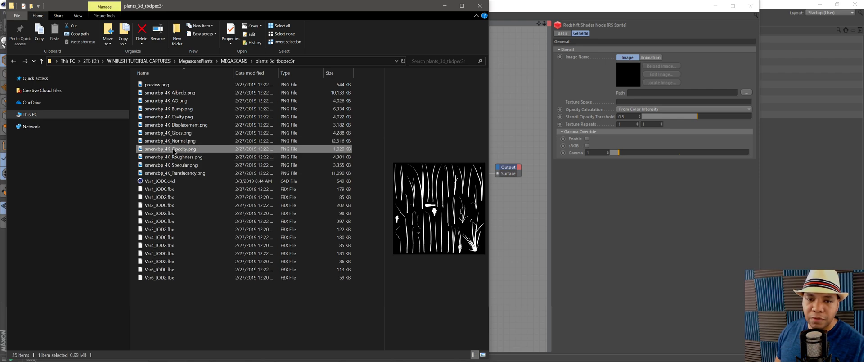
pyautogui.moveTo(171, 152); pyautogui.dragTo(657, 93)
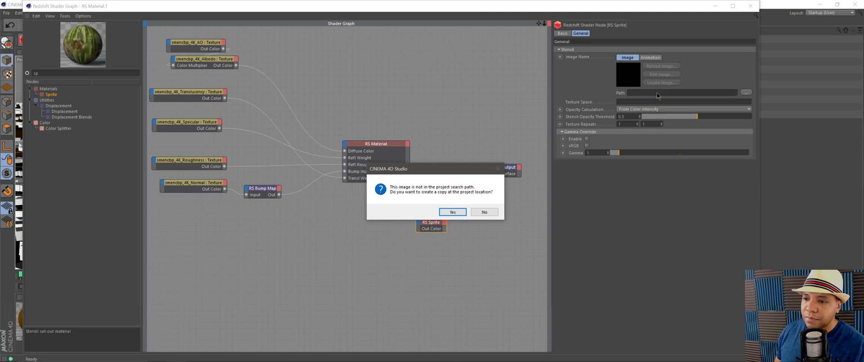
pyautogui.click(486, 212)
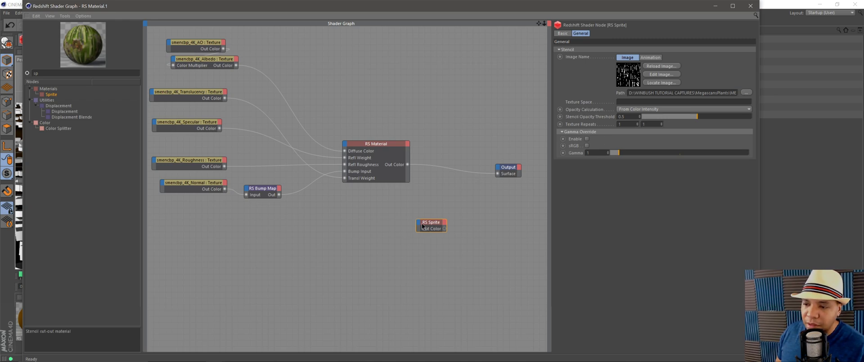
# Inspect the opacity map image and choose From Color Intensity as the sprite's Opacity Calculation
pyautogui.click(177, 359)
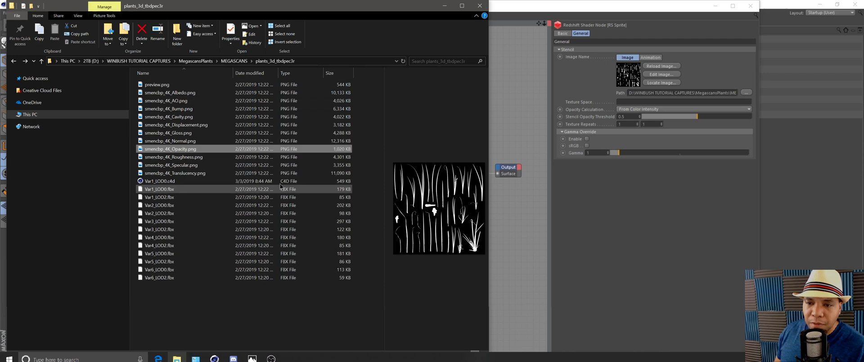
pyautogui.doubleClick(180, 149)
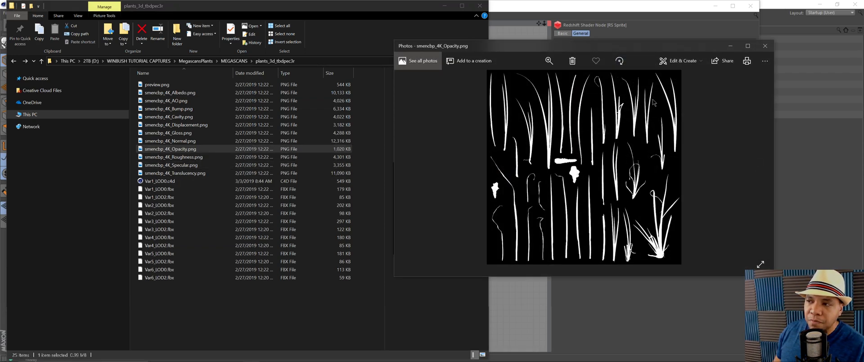
pyautogui.moveTo(721, 45); pyautogui.dragTo(498, 200)
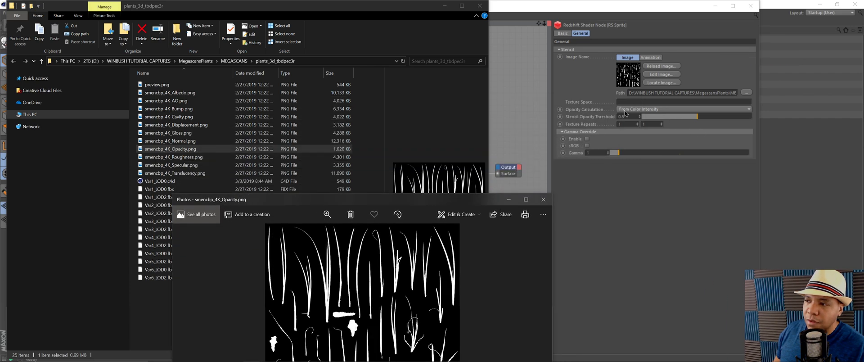
pyautogui.click(654, 109)
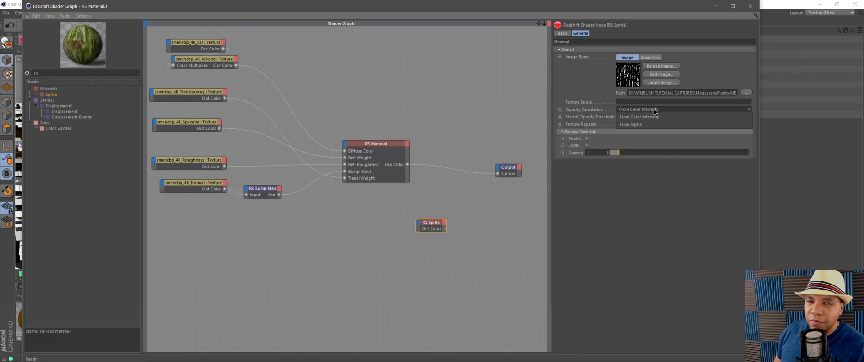
pyautogui.click(630, 117)
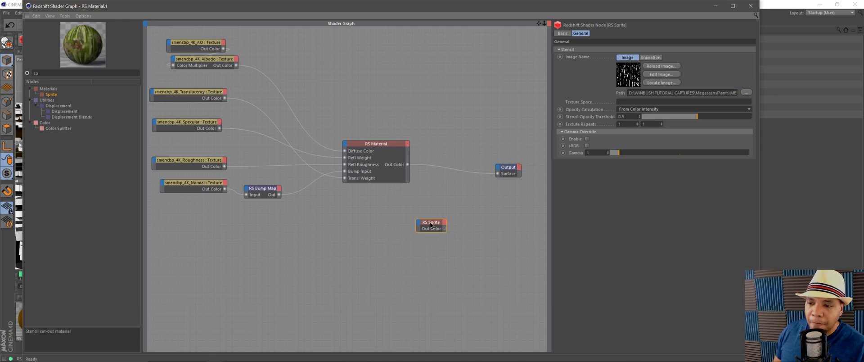
# Connect the RS Material's Out Color to the sprite's shader Input and the sprite's Out Color to the Output Surface
pyautogui.moveTo(435, 229); pyautogui.dragTo(439, 167)
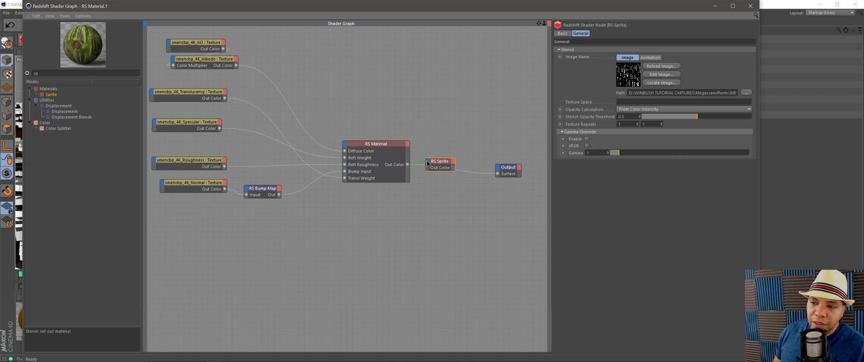
pyautogui.click(428, 163)
pyautogui.moveTo(440, 168)
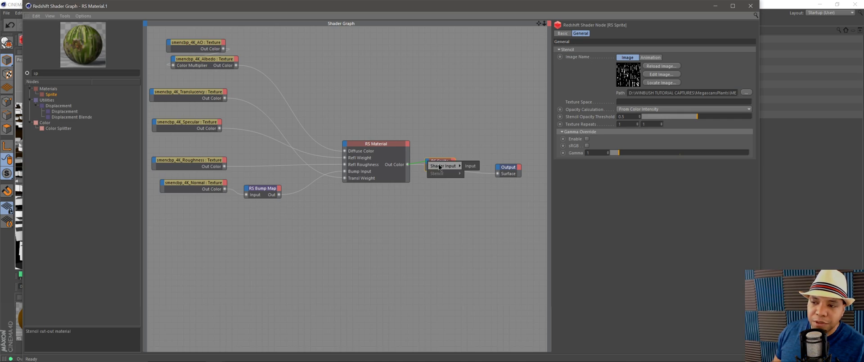
pyautogui.click(468, 166)
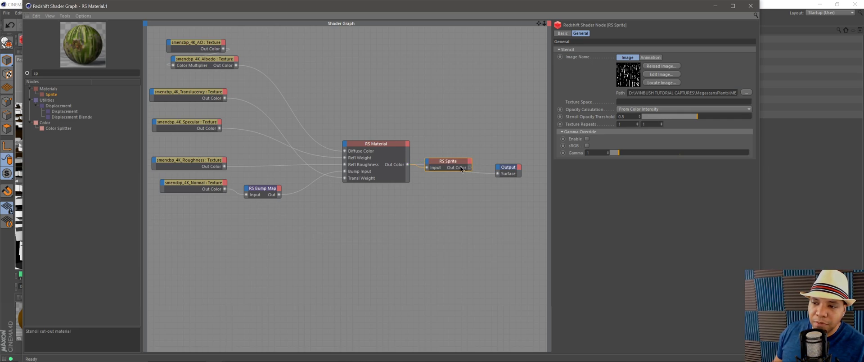
pyautogui.moveTo(446, 162); pyautogui.dragTo(499, 175)
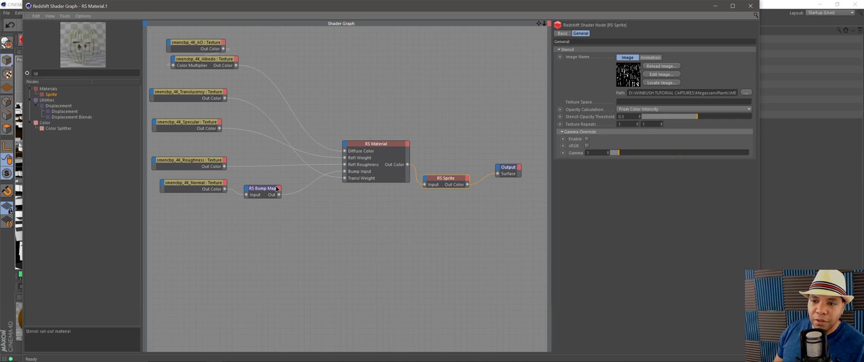
# Line up the RS Material, RS Sprite and Output nodes and close the shader graph
pyautogui.click(366, 143)
pyautogui.moveTo(366, 144); pyautogui.dragTo(350, 144)
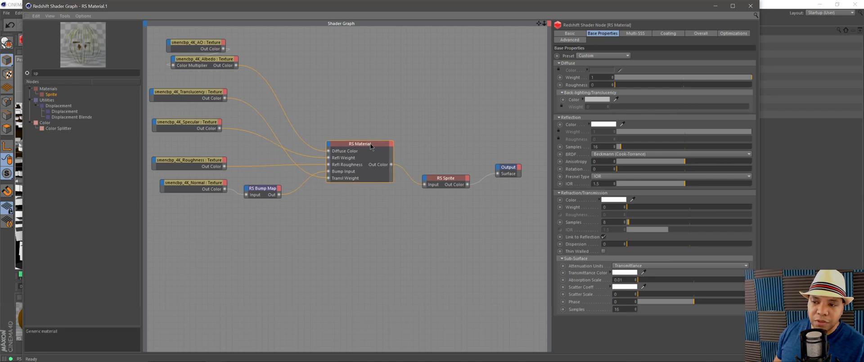
pyautogui.moveTo(456, 181); pyautogui.dragTo(449, 167)
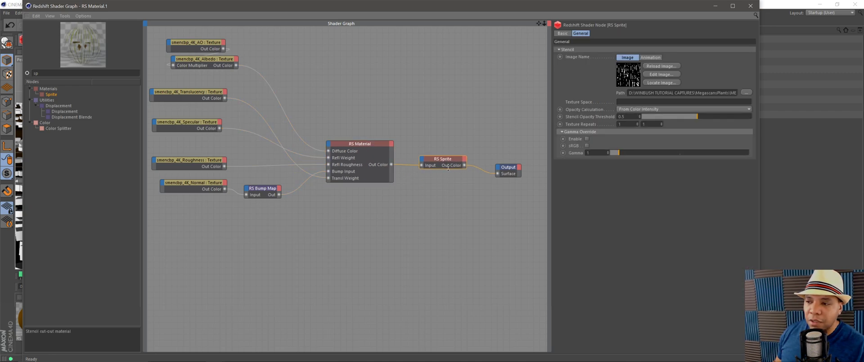
pyautogui.moveTo(506, 174); pyautogui.dragTo(506, 166)
pyautogui.click(749, 6)
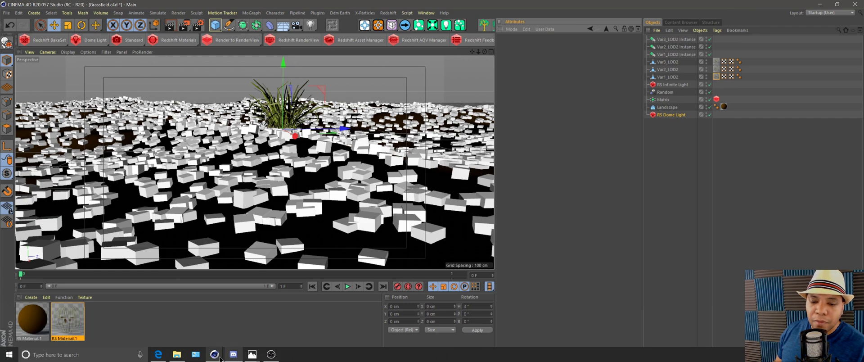
# Reopen the grass render and show the Matrix object's properties, moving the Picture Viewer clear of them
pyautogui.moveTo(214, 354)
pyautogui.click(255, 323)
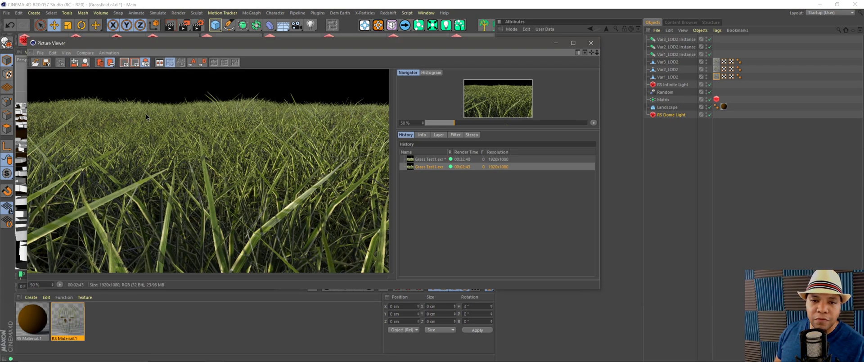
pyautogui.click(663, 100)
pyautogui.moveTo(555, 45); pyautogui.dragTo(524, 248)
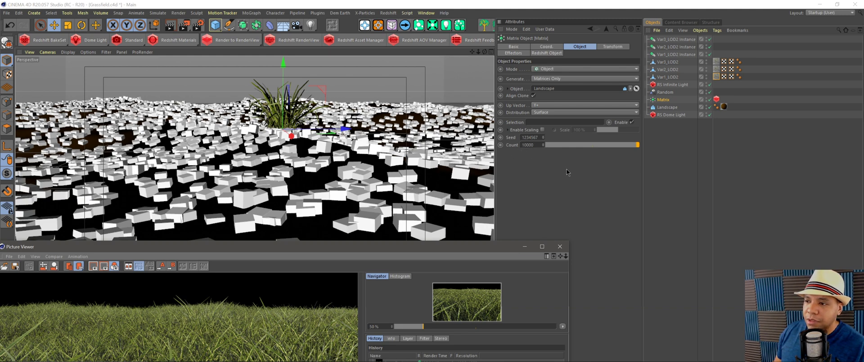
# Bring the whole Picture Viewer into view, compare the two Grass Test1.exr renders and their render times by alternating between them, and widen the window
pyautogui.moveTo(364, 253); pyautogui.dragTo(402, 66)
pyautogui.click(441, 175)
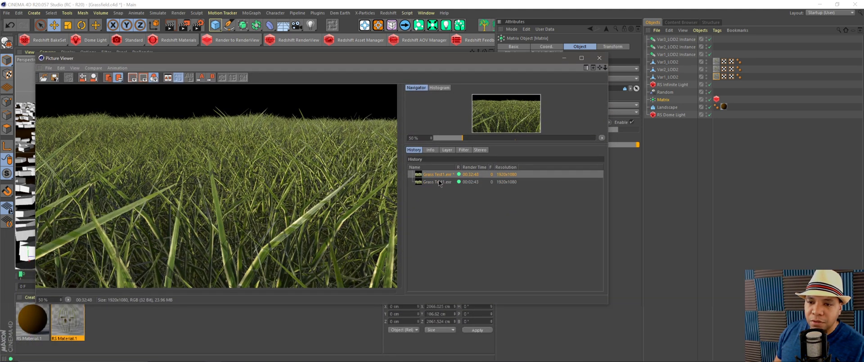
pyautogui.click(439, 182)
pyautogui.click(438, 175)
pyautogui.click(438, 181)
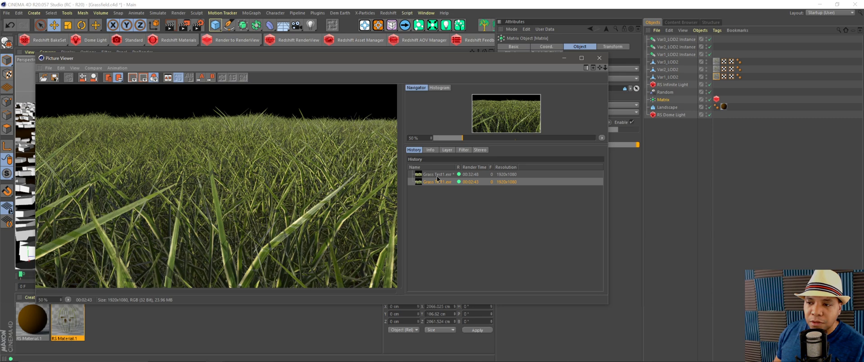
pyautogui.click(436, 175)
pyautogui.click(437, 182)
pyautogui.click(437, 175)
pyautogui.click(436, 182)
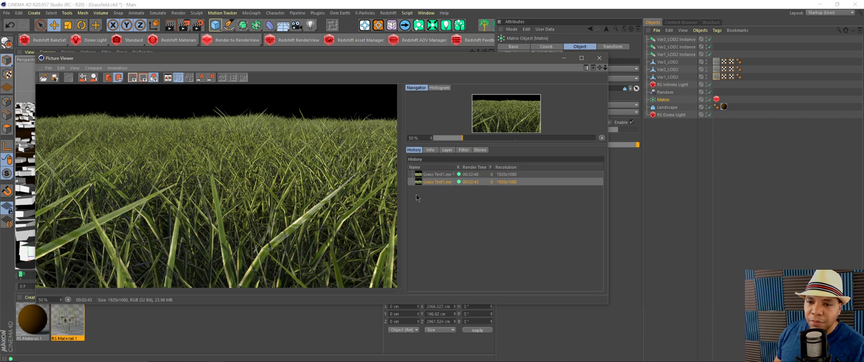
pyautogui.click(436, 175)
pyautogui.click(437, 181)
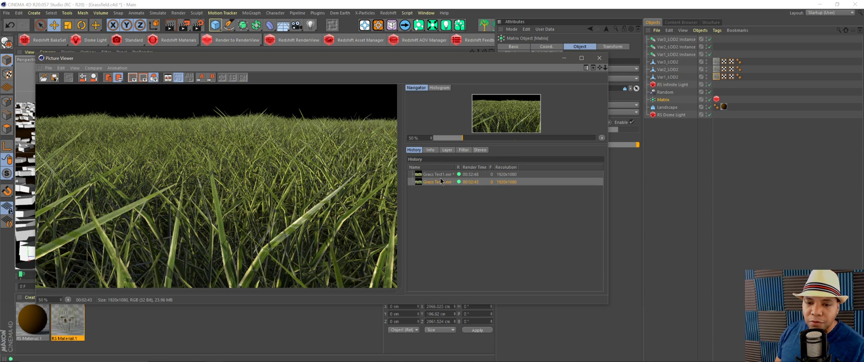
pyautogui.click(437, 175)
pyautogui.click(437, 181)
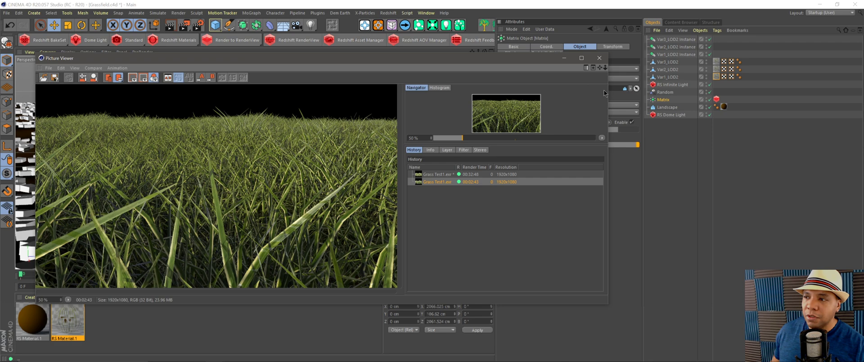
pyautogui.moveTo(608, 97); pyautogui.dragTo(645, 98)
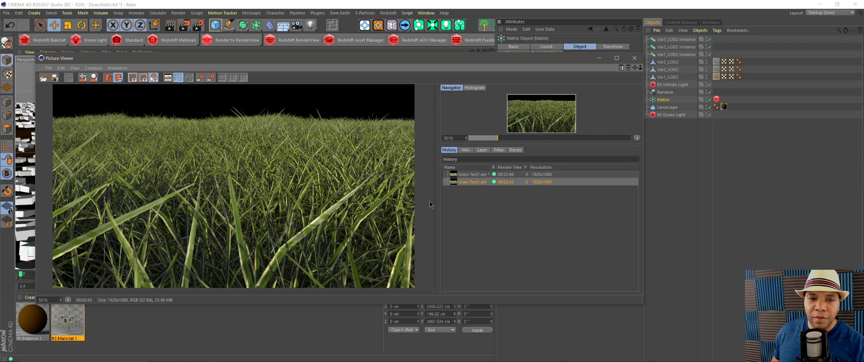